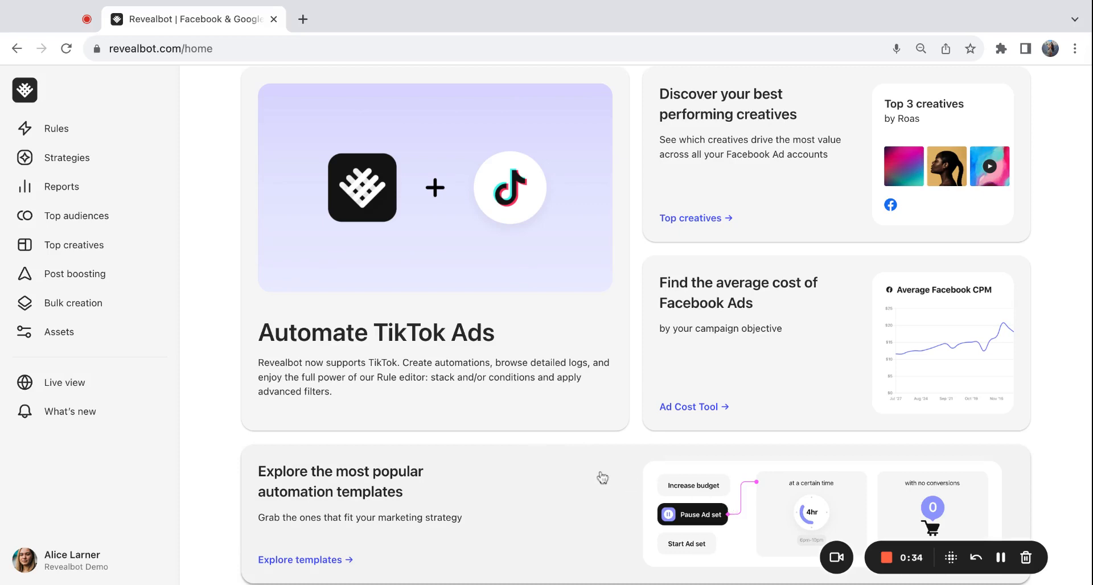
# Step: Open the Lookalikes list in the Assets section
pyautogui.click(126, 338)
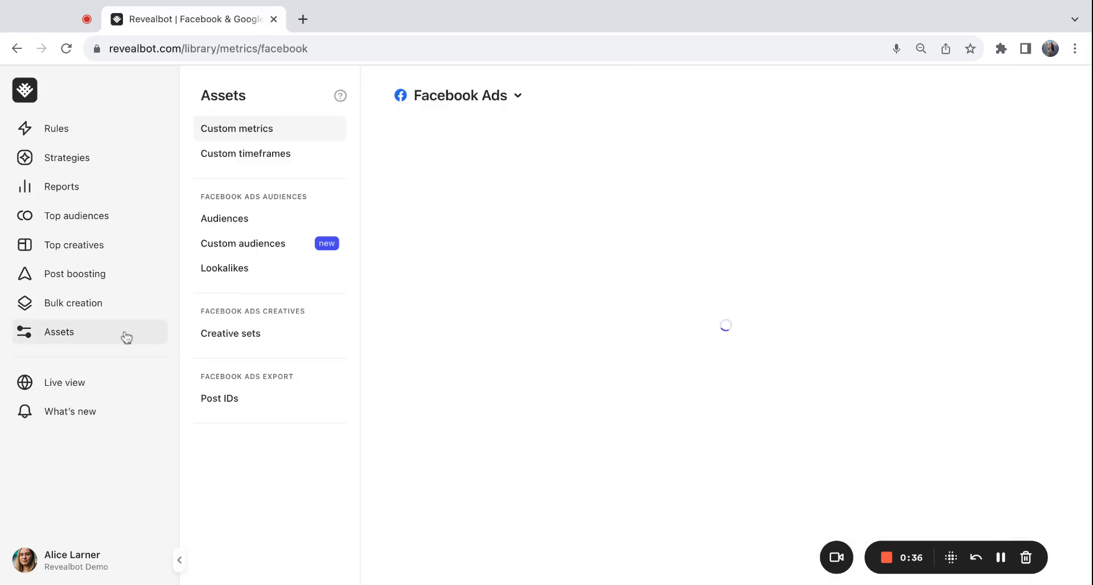
pyautogui.click(265, 278)
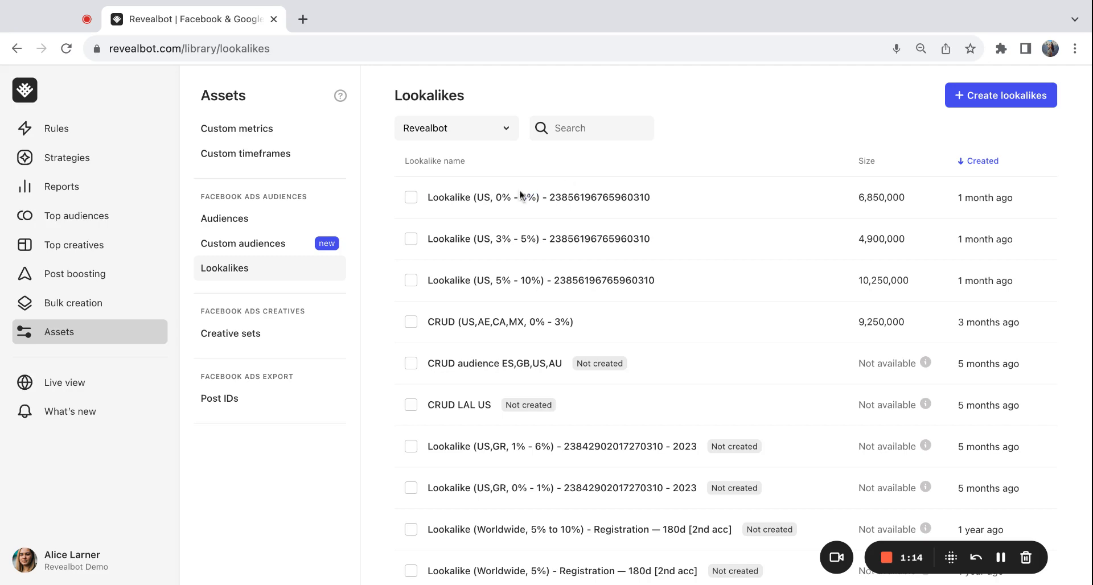
# Step: Open the first lookalike's details and close them again
pyautogui.click(519, 198)
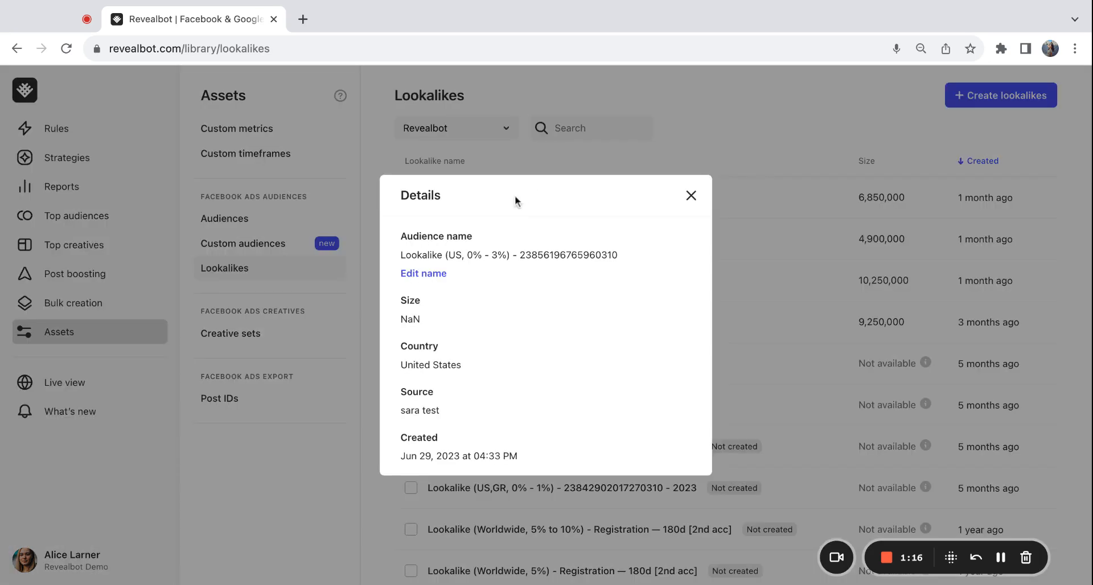
pyautogui.click(692, 196)
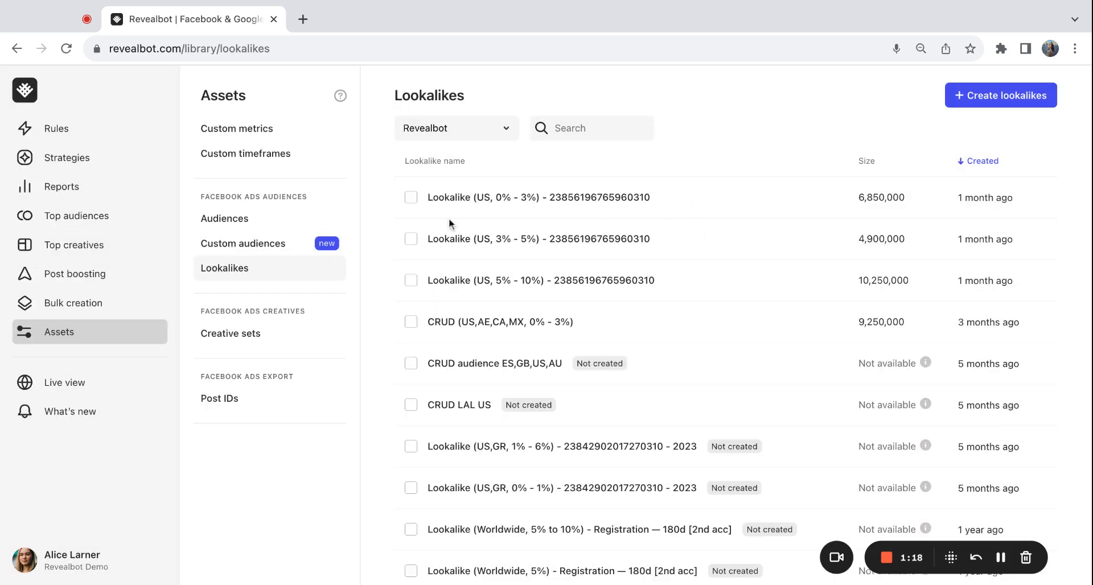
# Step: Select and deselect the first lookalike in the list
pyautogui.click(410, 197)
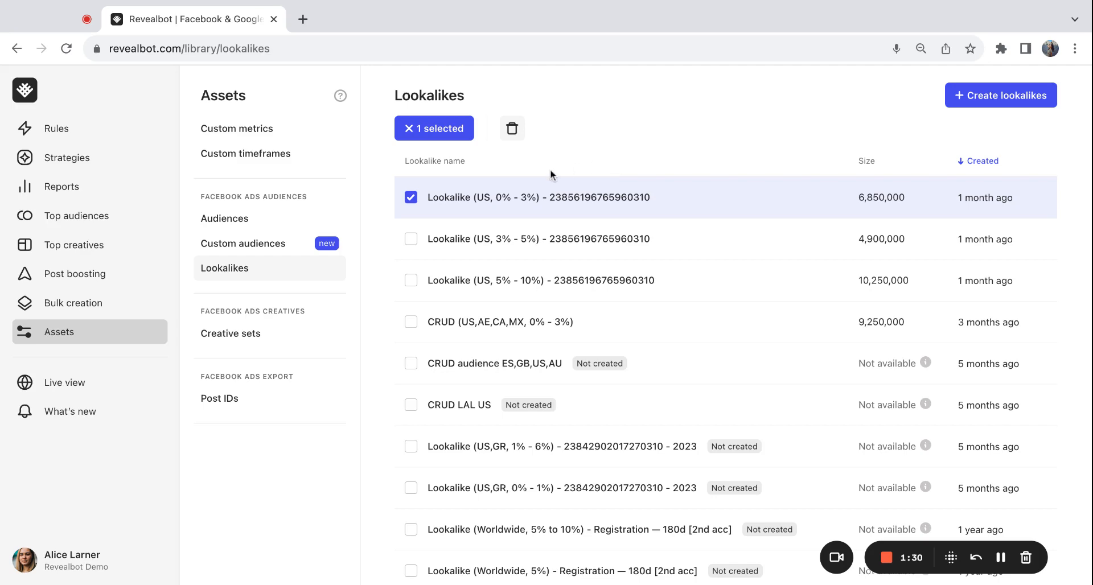
pyautogui.click(411, 197)
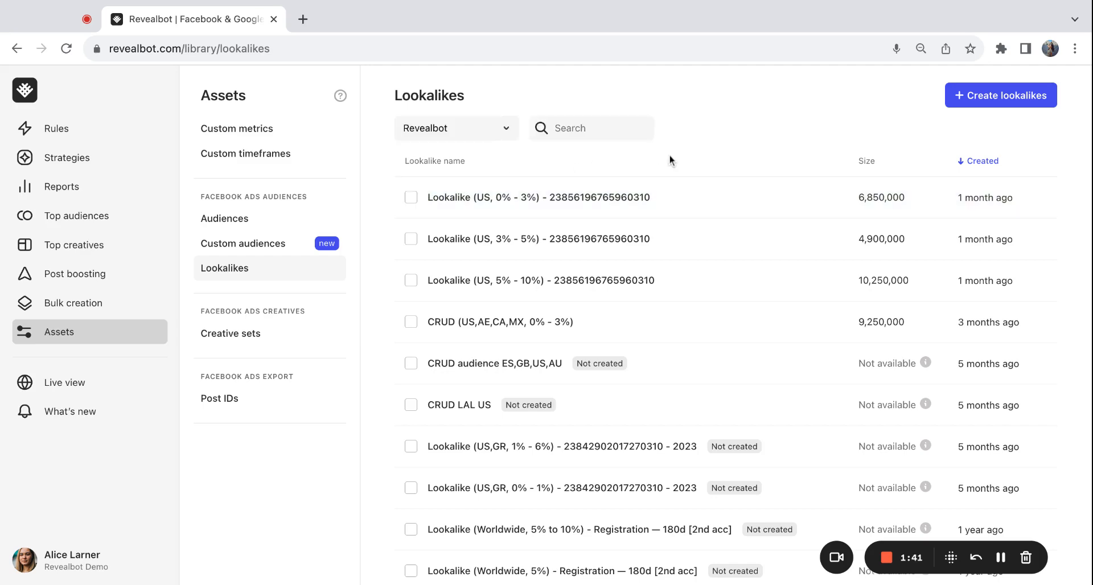
# Step: Start creating new lookalikes and review the form's sections
pyautogui.click(953, 96)
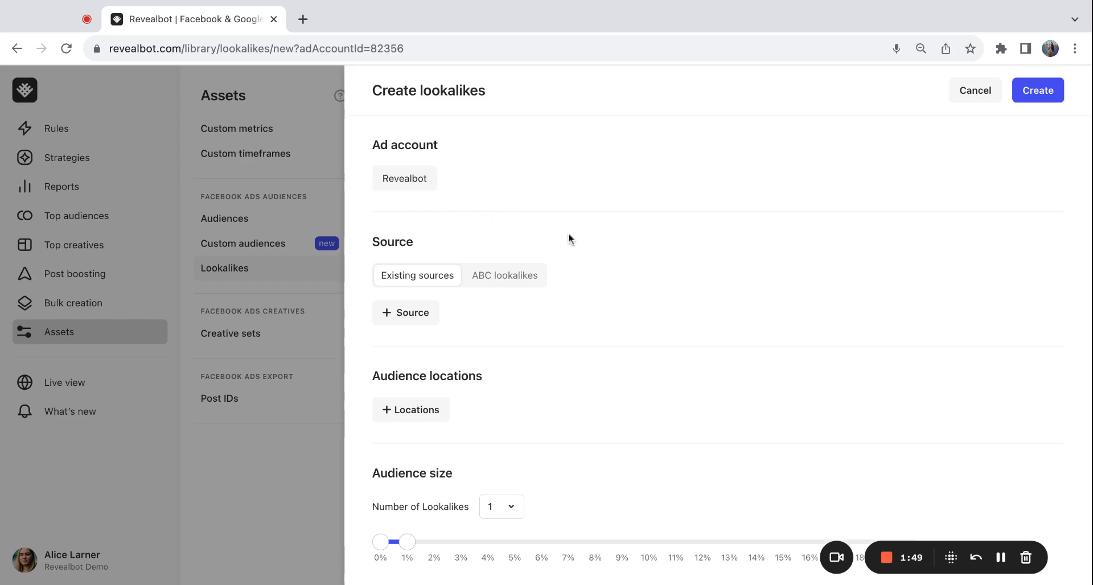
pyautogui.scroll(-1, 579, 333)
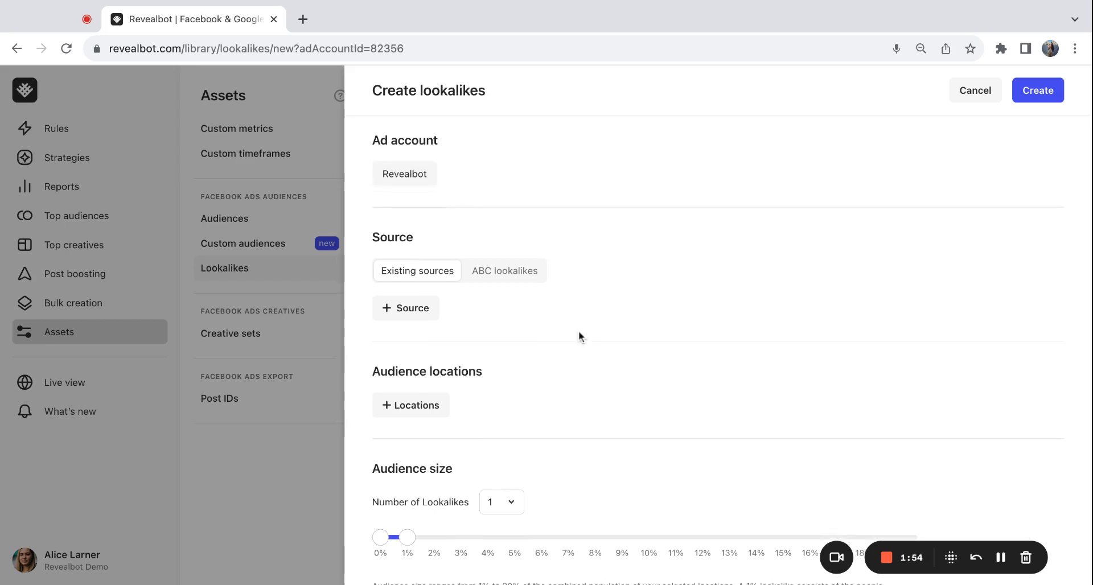
pyautogui.scroll(-2, 579, 336)
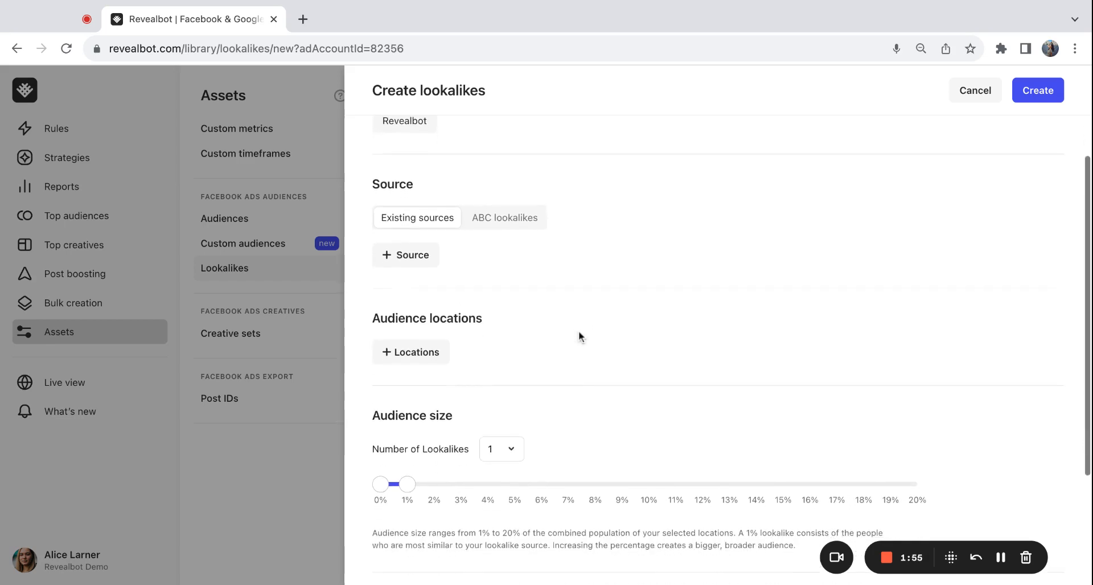
pyautogui.scroll(-1, 576, 300)
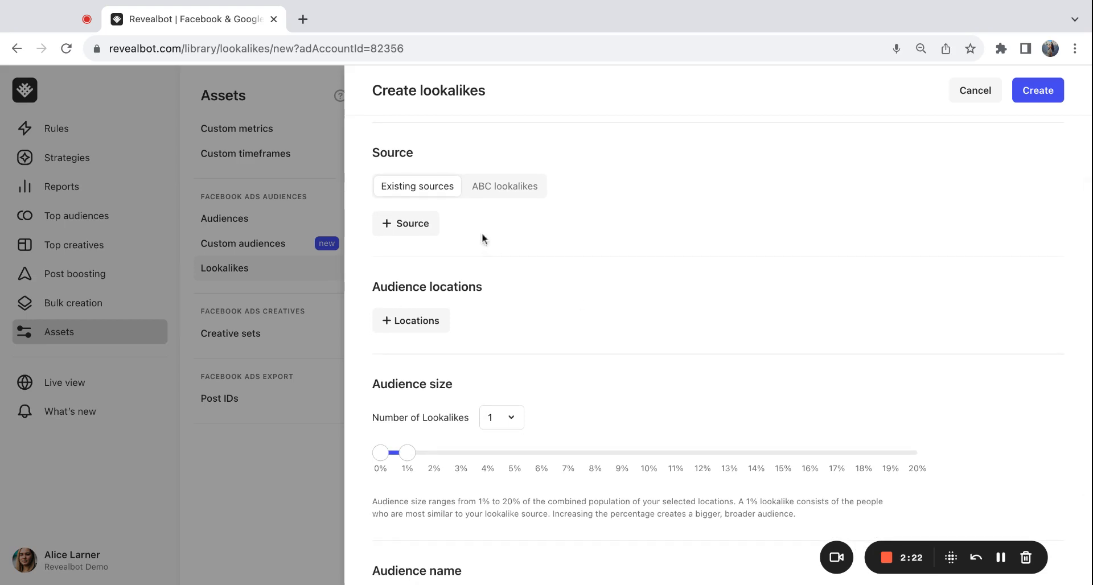
# Step: Browse the existing sources list without choosing one
pyautogui.click(428, 235)
pyautogui.scroll(-10, 495, 378)
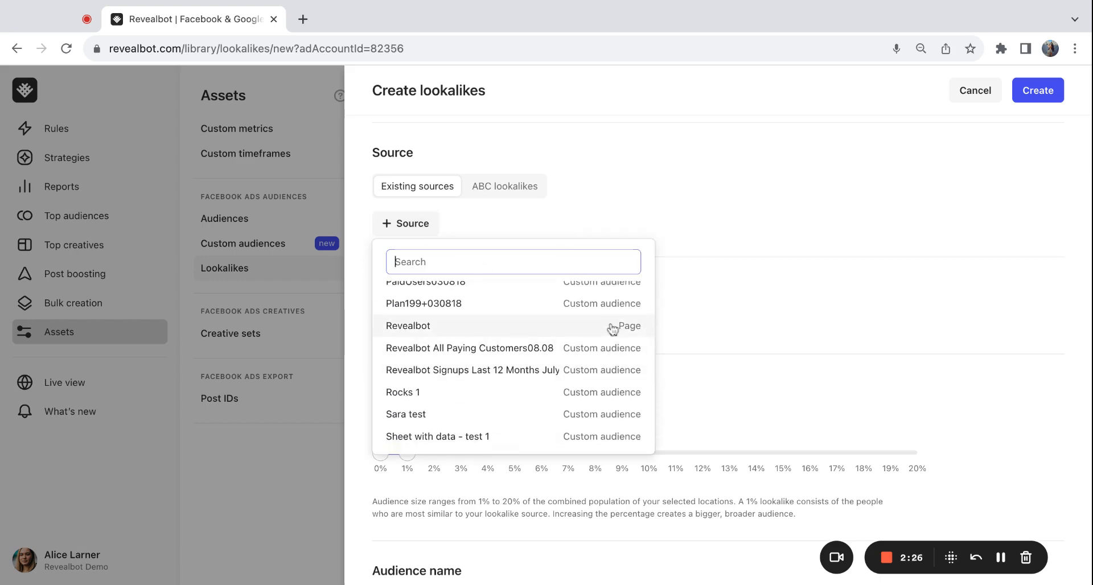
pyautogui.click(620, 194)
# Step: Add an ABC lookalikes source: the New Awareness Ad Set from the active New Awareness Campaign, found by searching "aware"
pyautogui.click(537, 193)
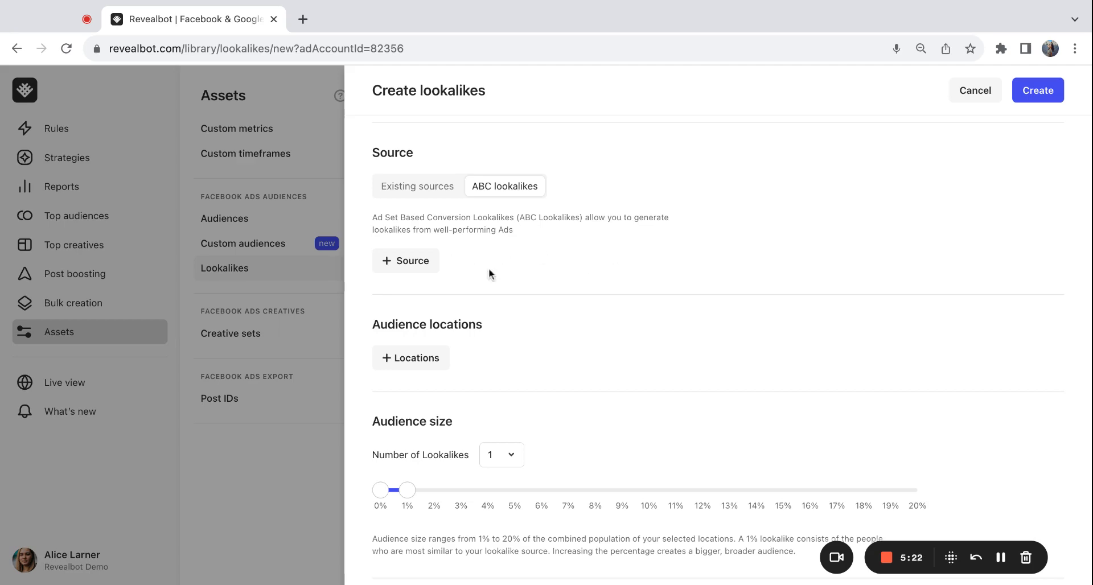
pyautogui.click(409, 262)
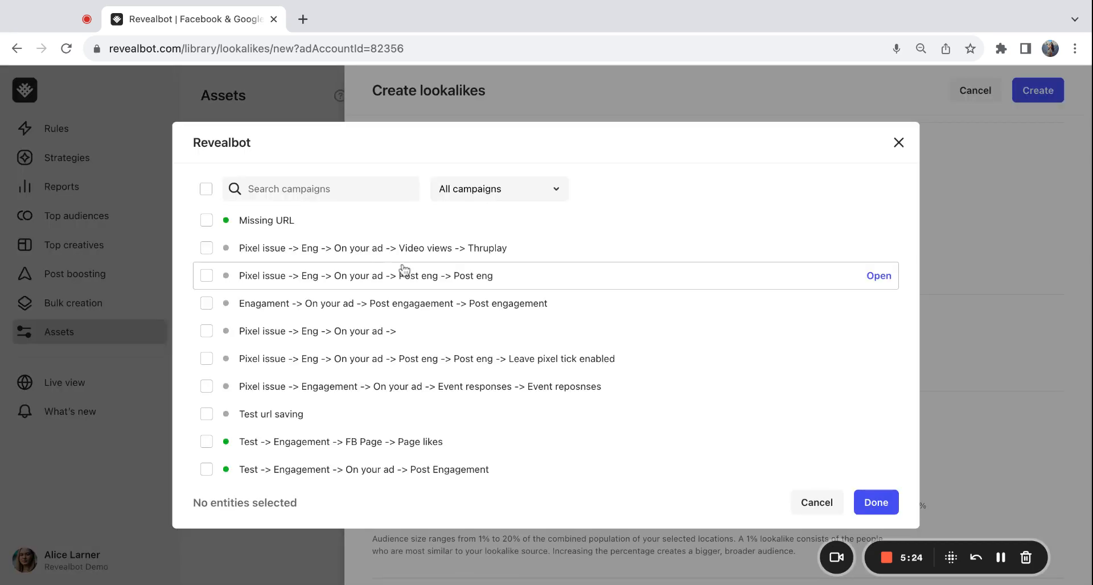
pyautogui.click(539, 194)
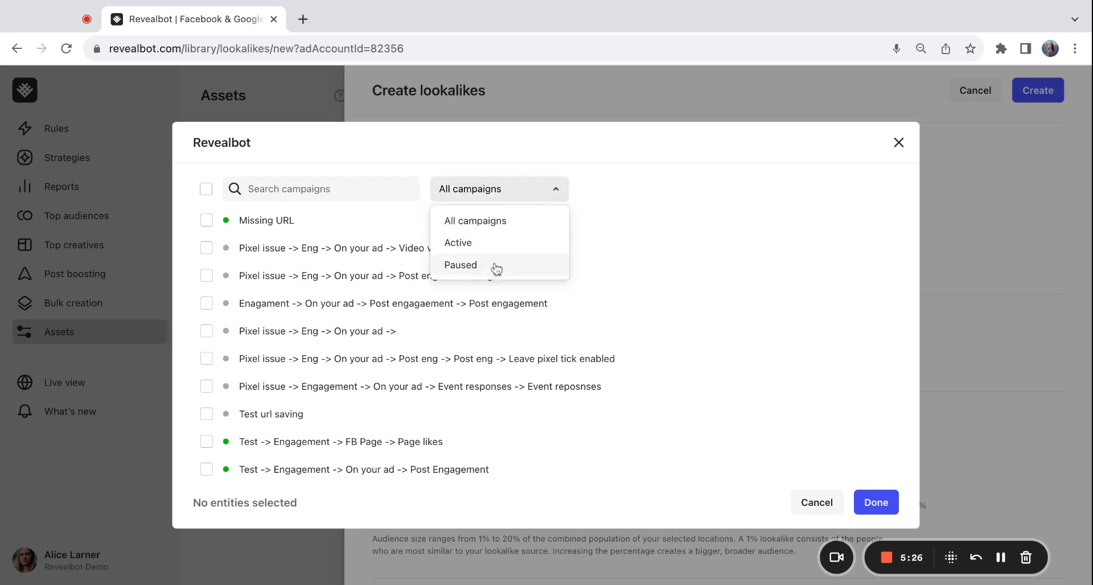
pyautogui.click(503, 249)
pyautogui.click(366, 193)
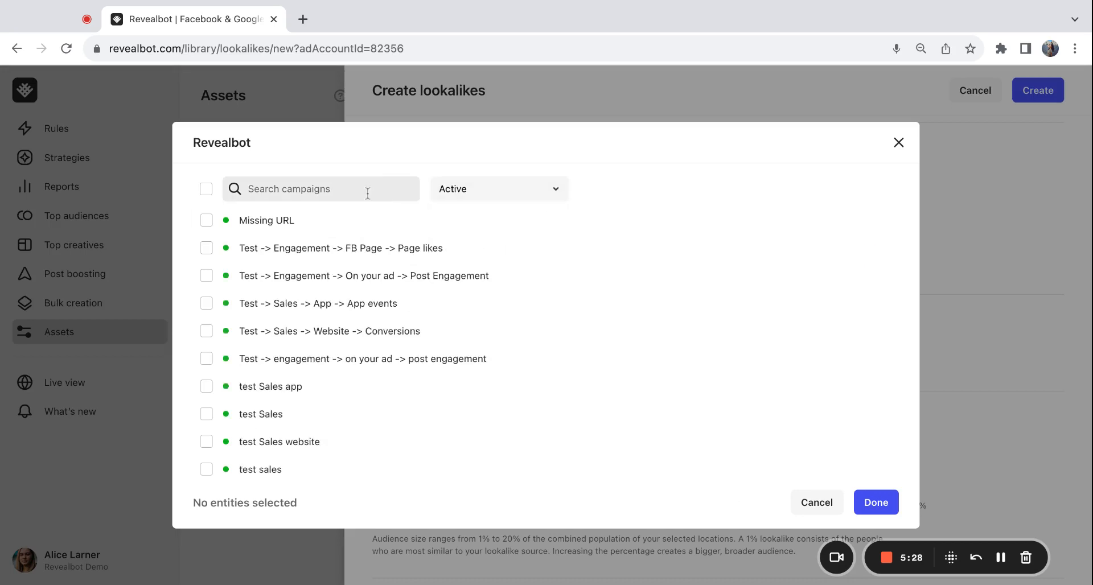
pyautogui.write('aware')
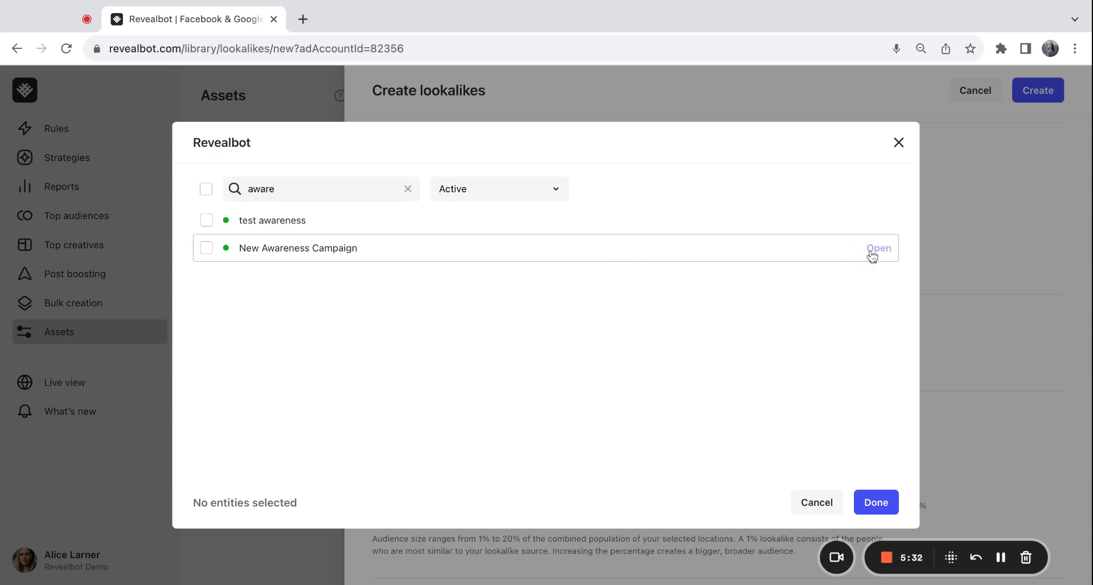
pyautogui.click(872, 255)
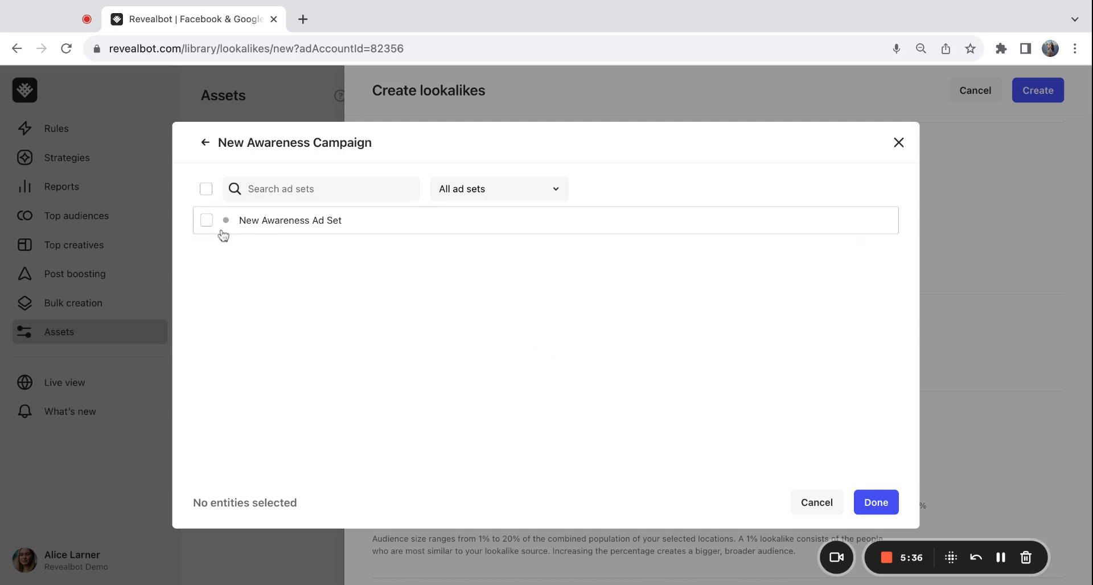
pyautogui.click(206, 220)
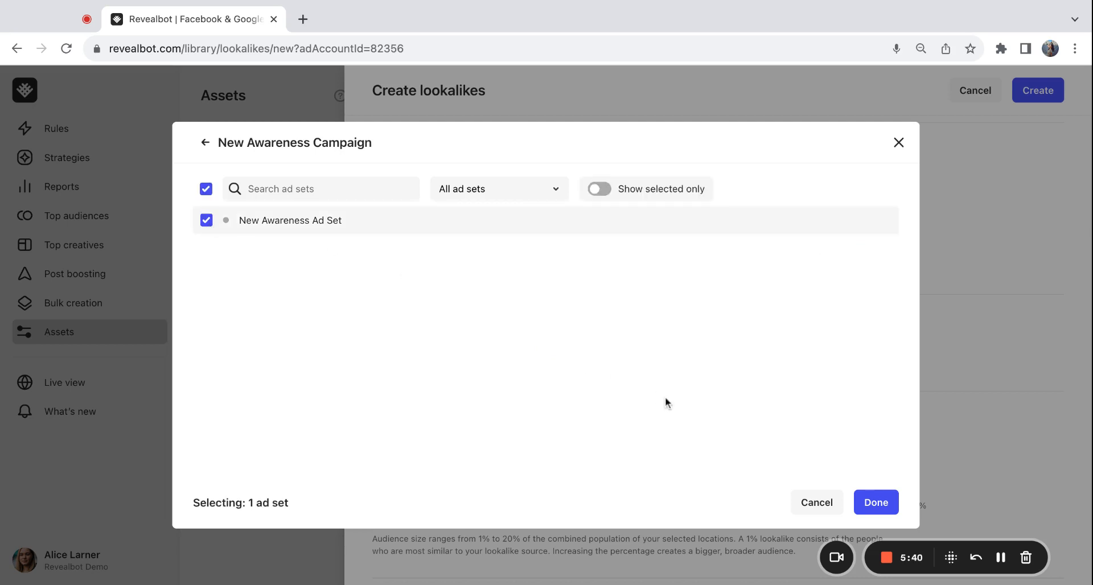
pyautogui.click(877, 504)
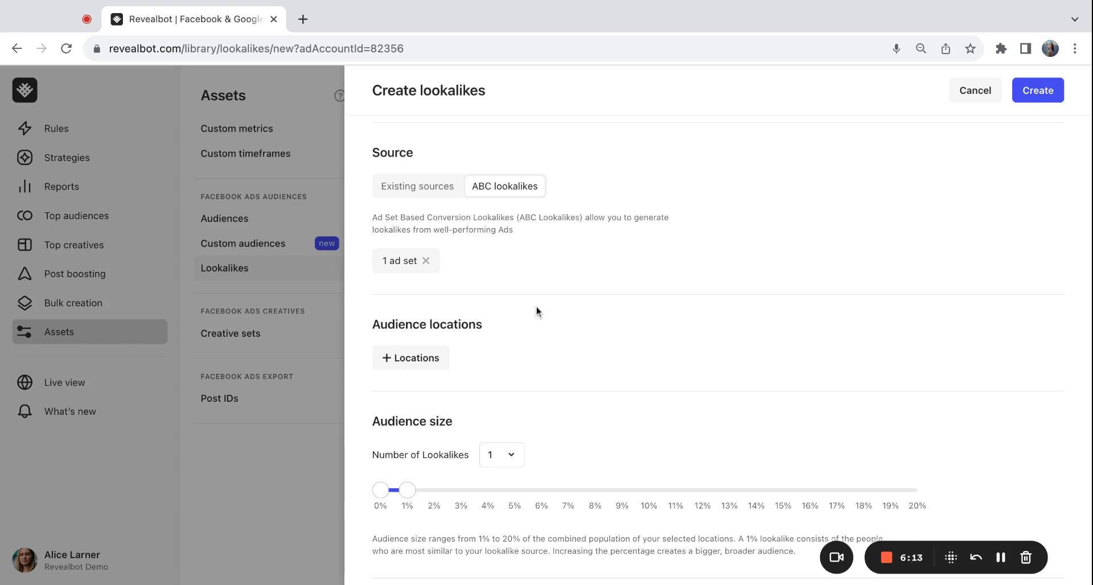
# Step: Add an audience location group containing United States
pyautogui.scroll(-3, 536, 306)
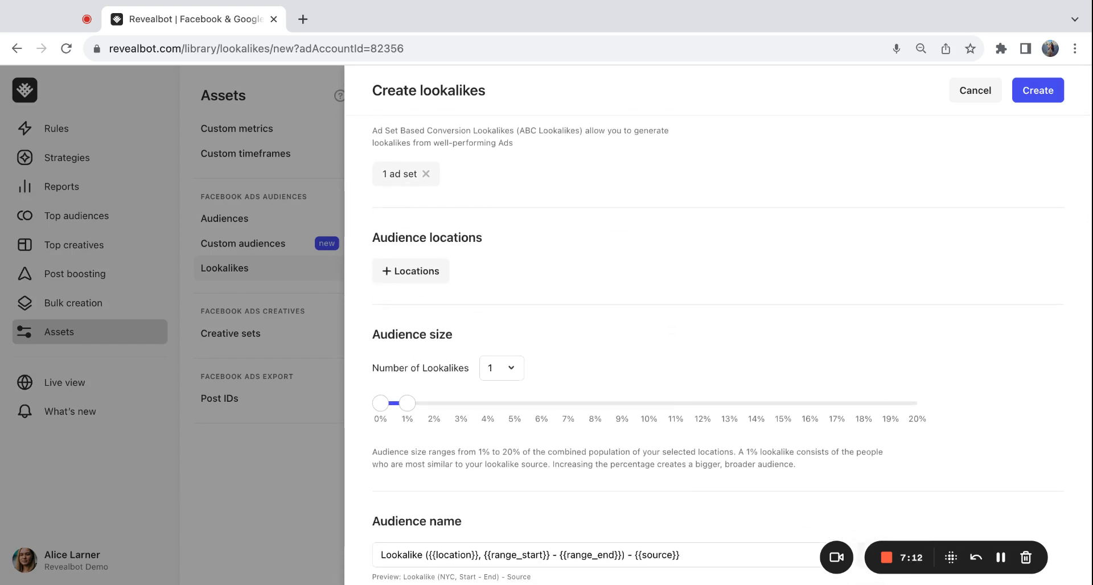
pyautogui.click(432, 279)
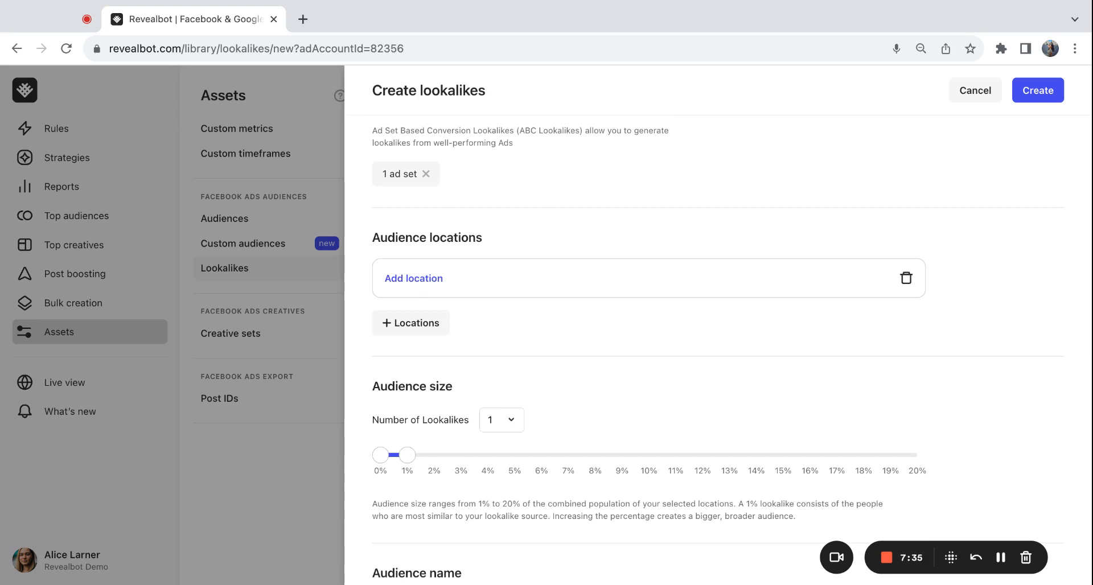
pyautogui.click(441, 290)
pyautogui.write('USA')
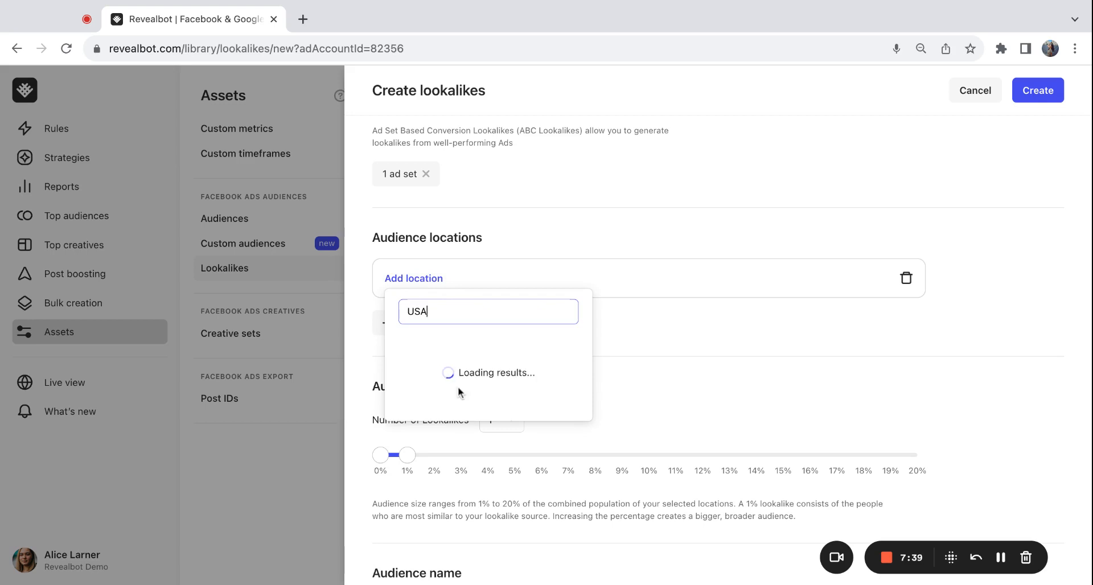
pyautogui.click(481, 354)
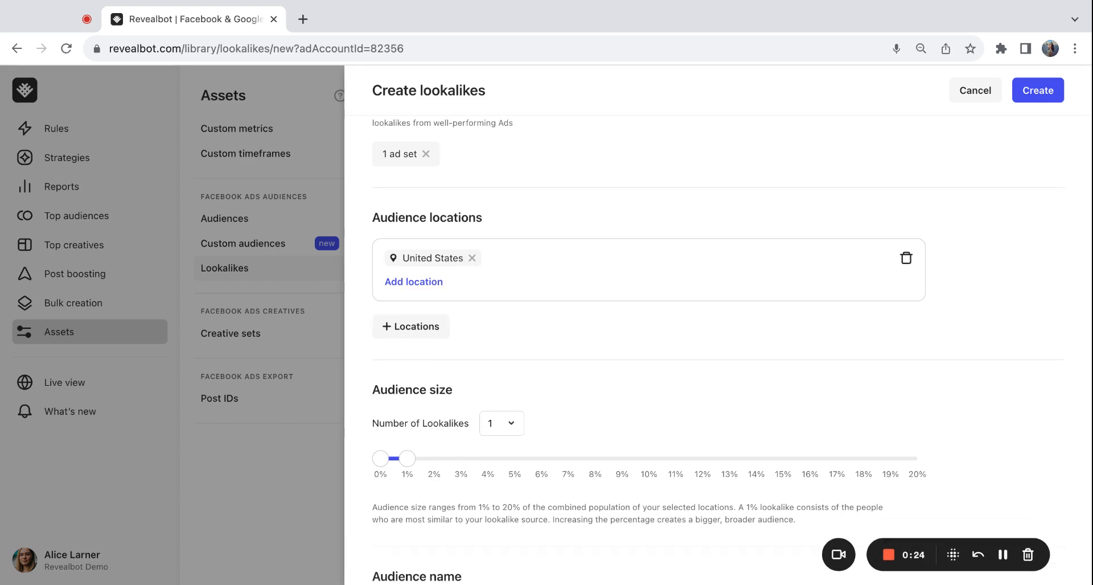
# Step: Set the audience size range to 0% to 3%
pyautogui.scroll(-3, 717, 342)
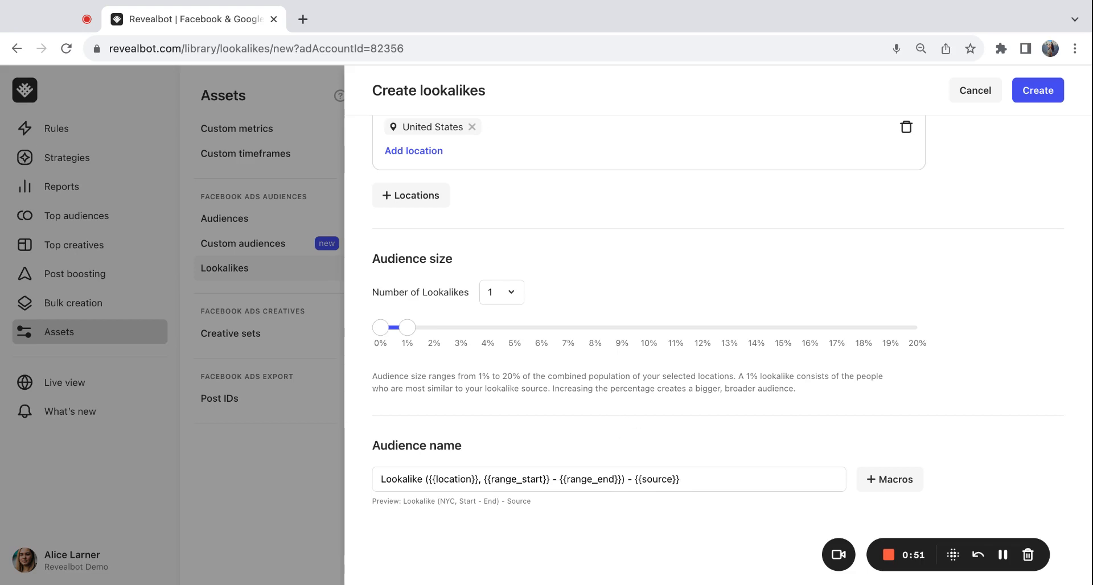
pyautogui.click(407, 327)
pyautogui.press('Right')
pyautogui.press('Right')
pyautogui.press('Right')
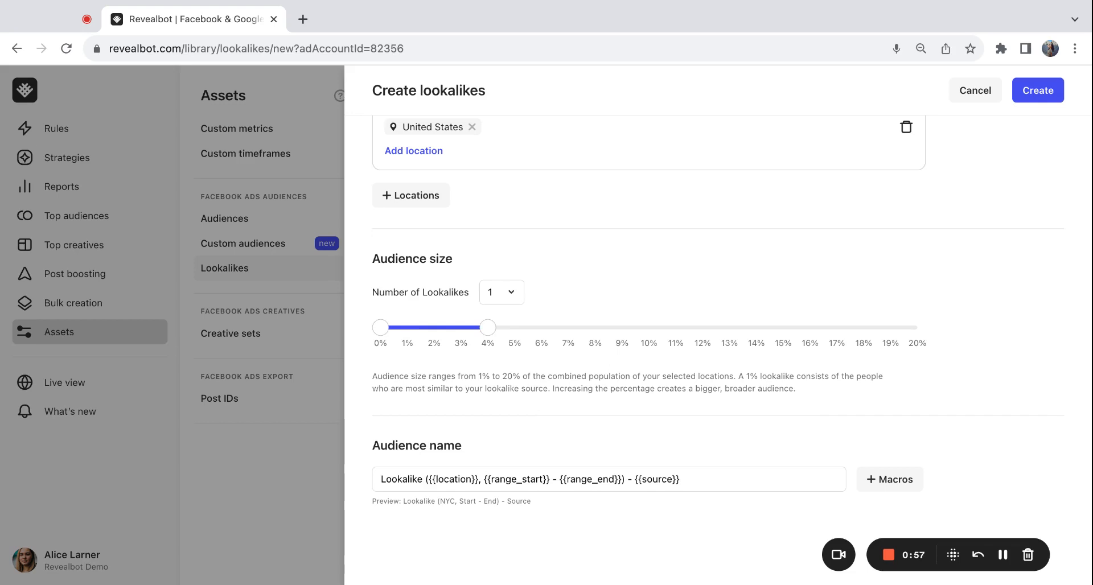
pyautogui.click(487, 331)
pyautogui.press('Right')
pyautogui.press('Right')
pyautogui.press('Right')
pyautogui.press('Right')
pyautogui.press('Right')
pyautogui.press('Right')
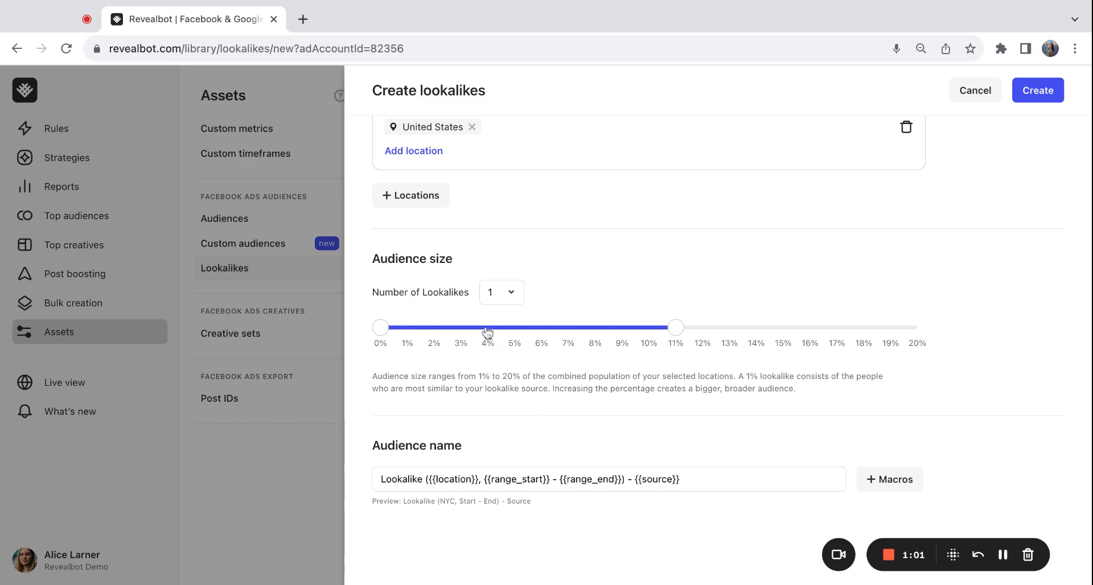
pyautogui.press('Left')
pyautogui.press('Left')
pyautogui.press('Left')
pyautogui.press('Left')
pyautogui.press('Left')
pyautogui.press('Left')
pyautogui.press('Left')
pyautogui.press('Left')
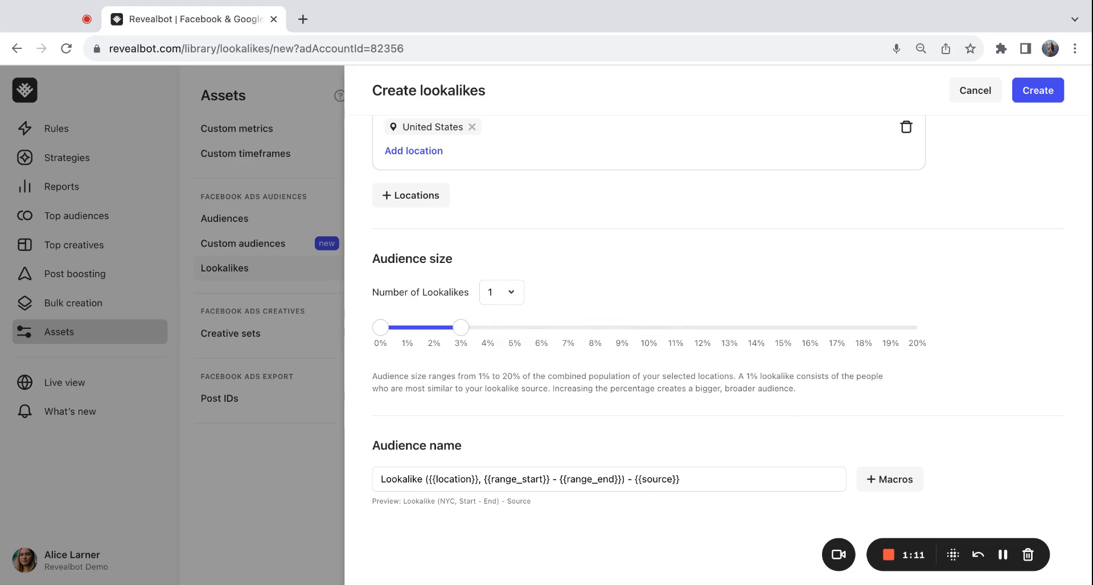
# Step: Browse the audience name macros, expanding Time and Range, without inserting any
pyautogui.click(865, 488)
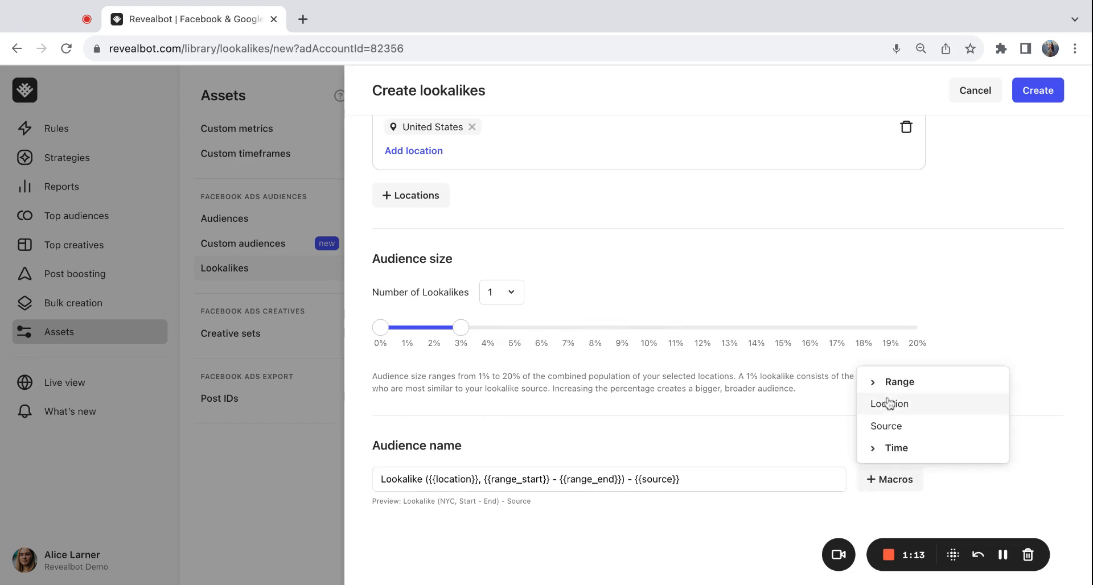
pyautogui.click(896, 449)
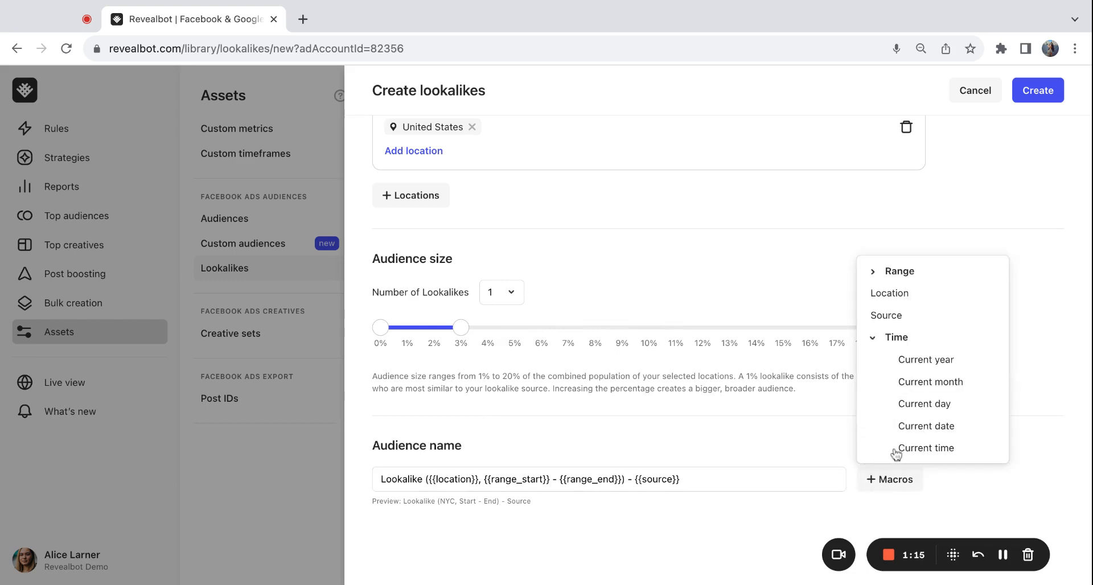
pyautogui.click(875, 341)
pyautogui.click(873, 384)
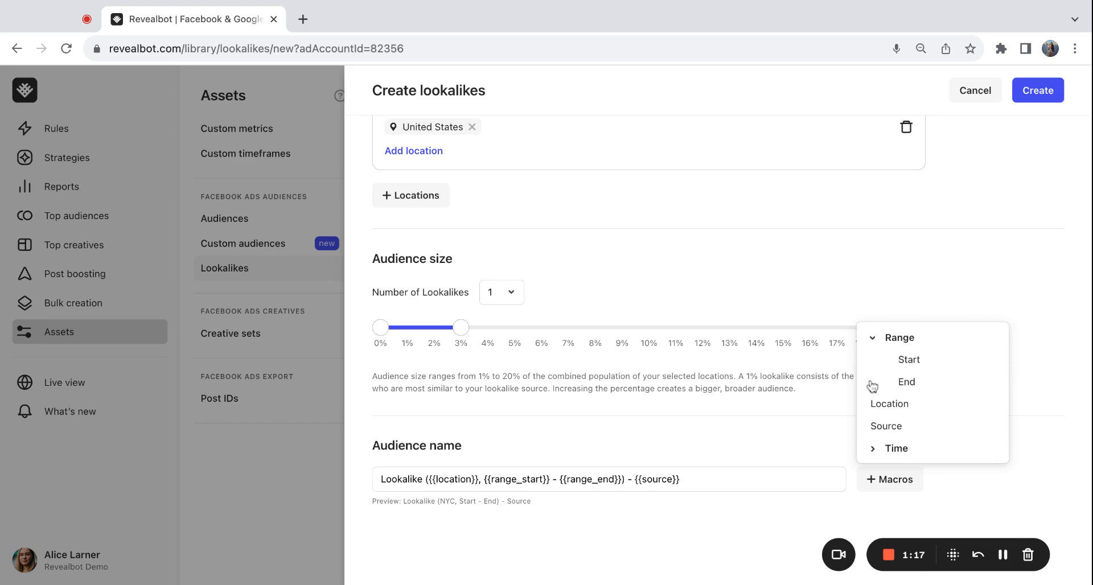
pyautogui.click(881, 342)
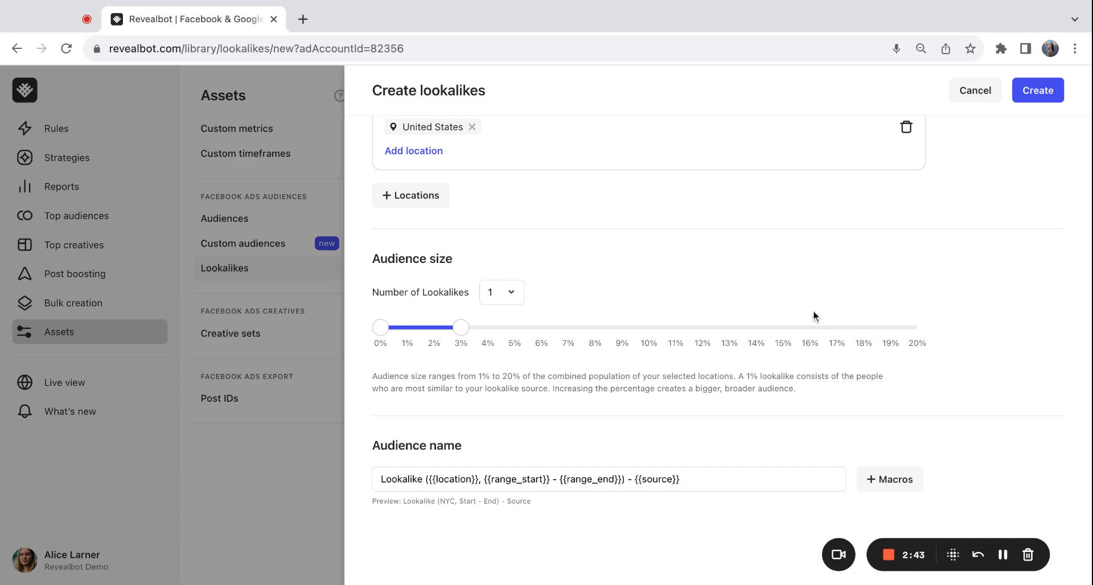
# Step: Add a second audience location group containing Spain
pyautogui.scroll(5, 814, 316)
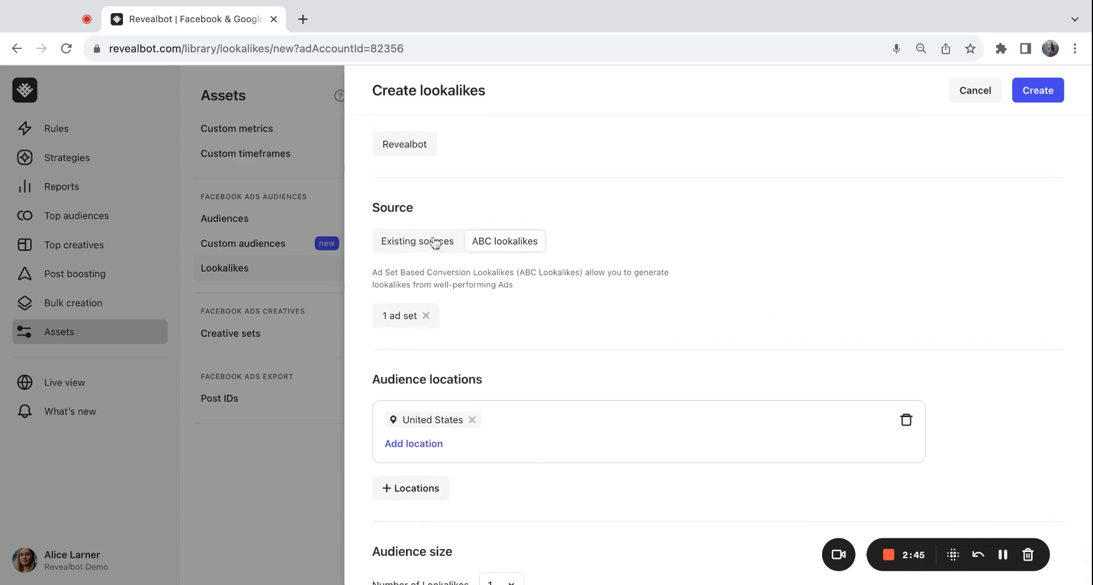
pyautogui.scroll(-2, 514, 305)
pyautogui.scroll(-2, 514, 307)
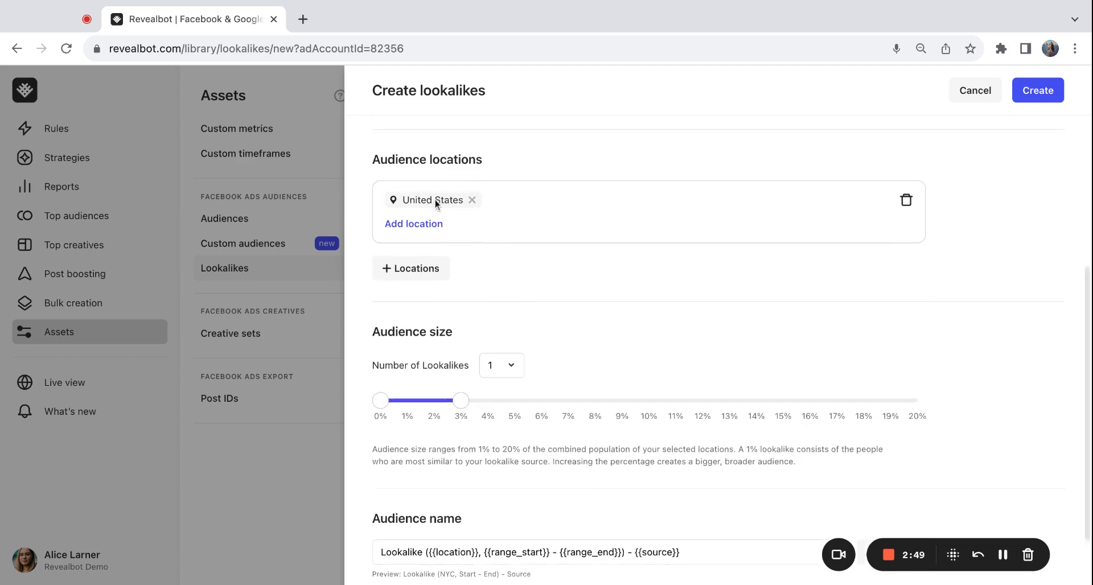
pyautogui.click(431, 271)
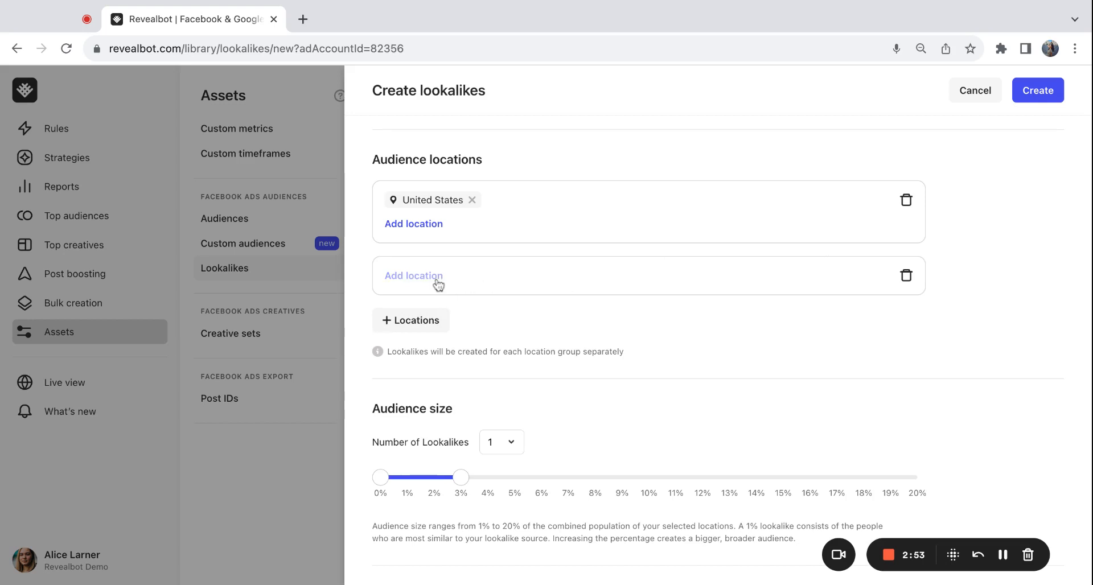
pyautogui.click(438, 283)
pyautogui.write('spain')
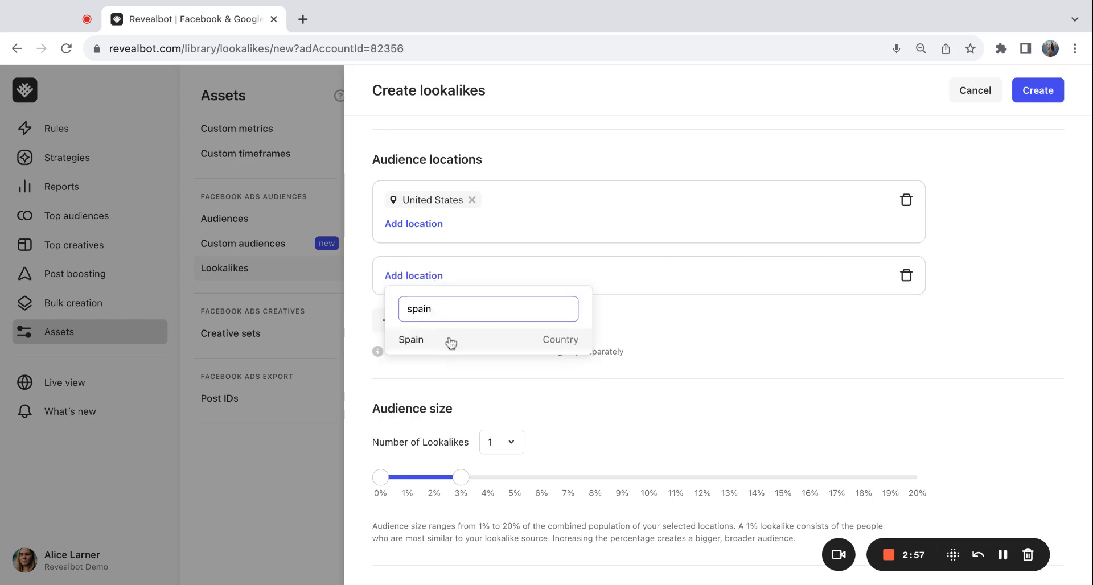
pyautogui.click(451, 341)
pyautogui.scroll(-1, 539, 352)
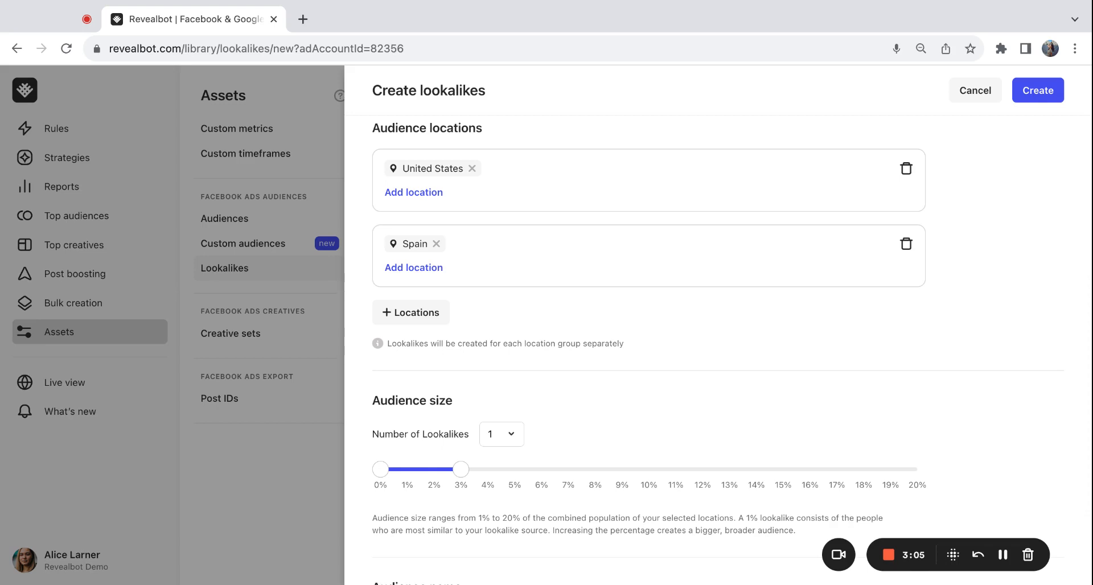
# Step: Scroll through the remaining lookalike settings and cancel the form without creating the lookalikes
pyautogui.scroll(-3, 718, 342)
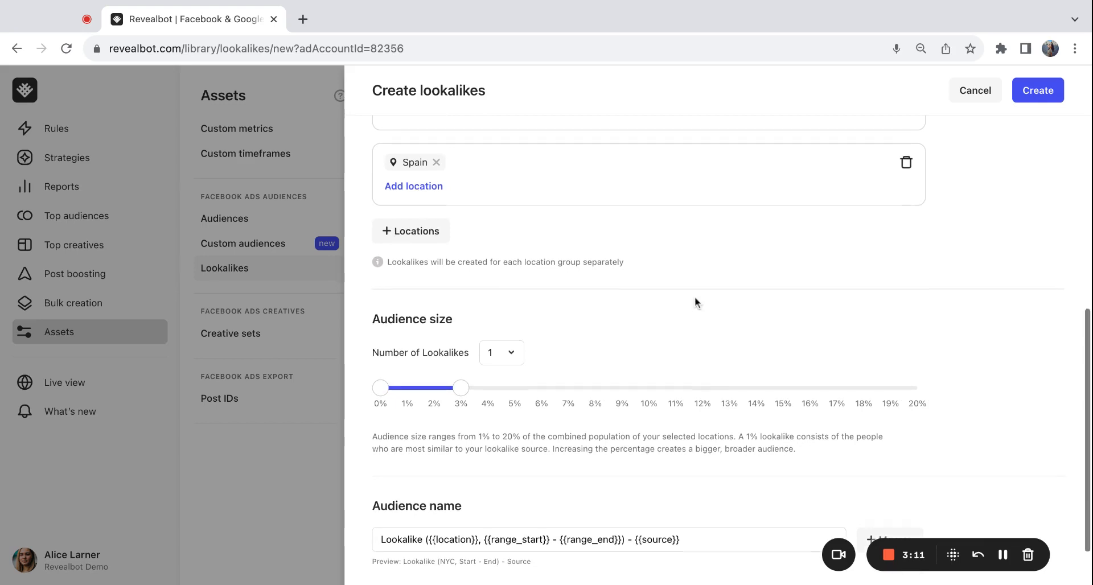
pyautogui.scroll(-1, 696, 302)
pyautogui.scroll(-2, 696, 302)
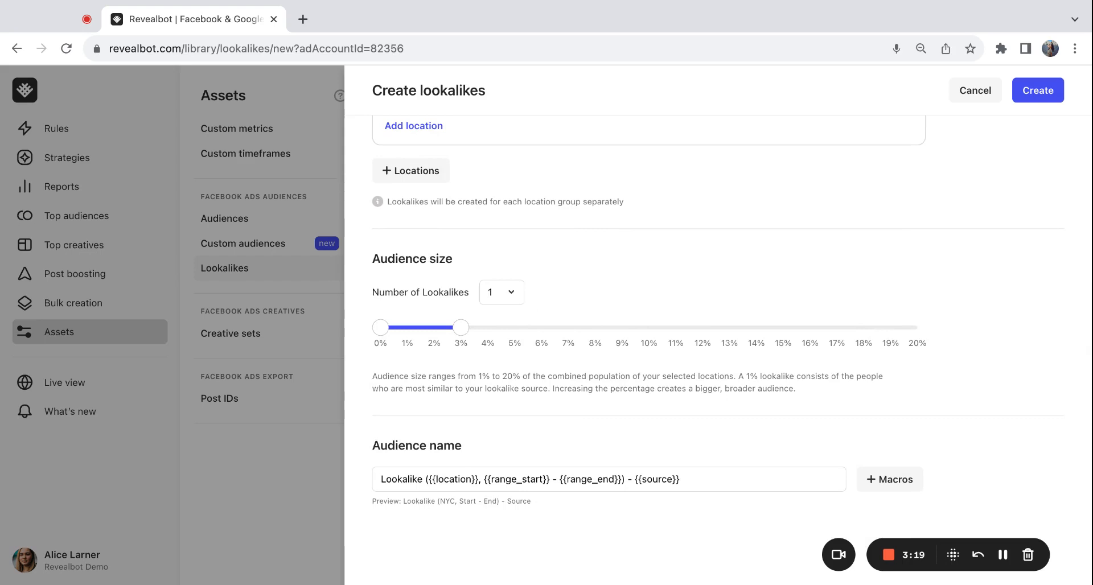
pyautogui.scroll(10, 708, 234)
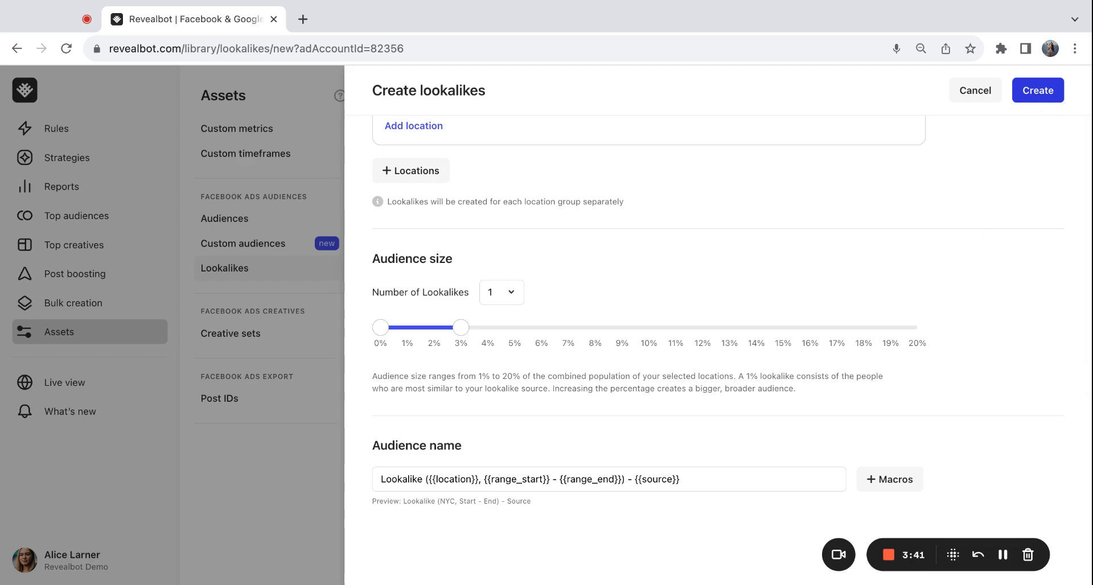
pyautogui.click(975, 90)
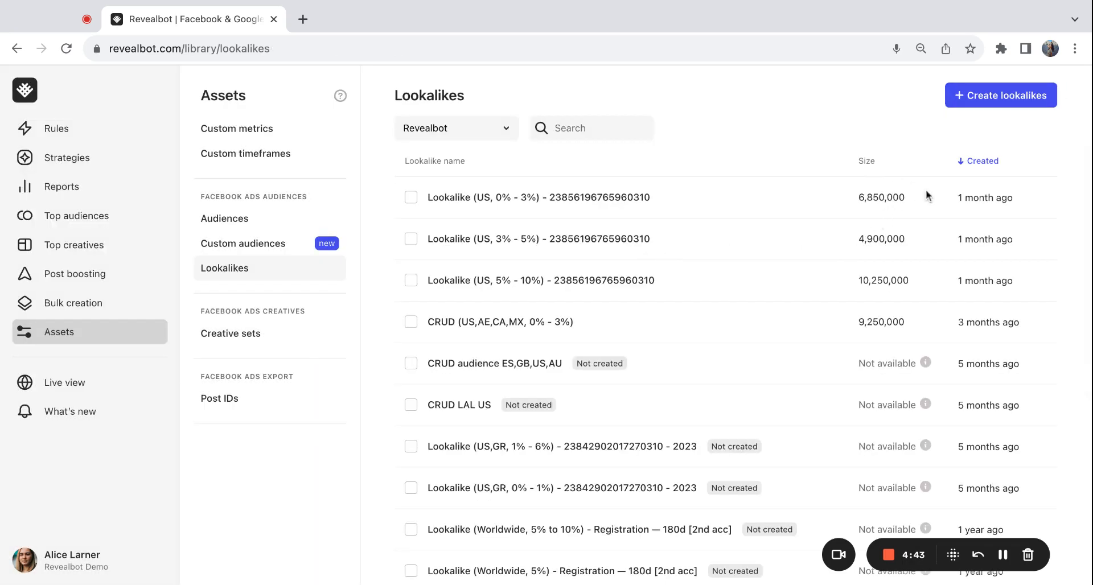
# Step: Highlight the size of the US 0% - 3% lookalike in the lookalikes list
pyautogui.moveTo(891, 212); pyautogui.dragTo(860, 200)
pyautogui.doubleClick(860, 200)
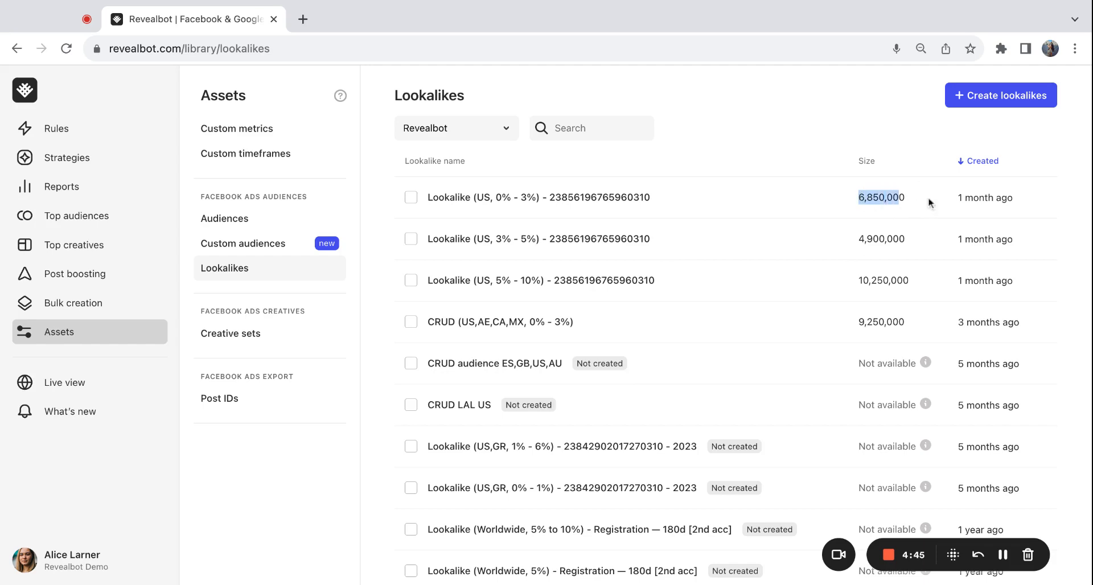
pyautogui.moveTo(962, 197); pyautogui.dragTo(1025, 203)
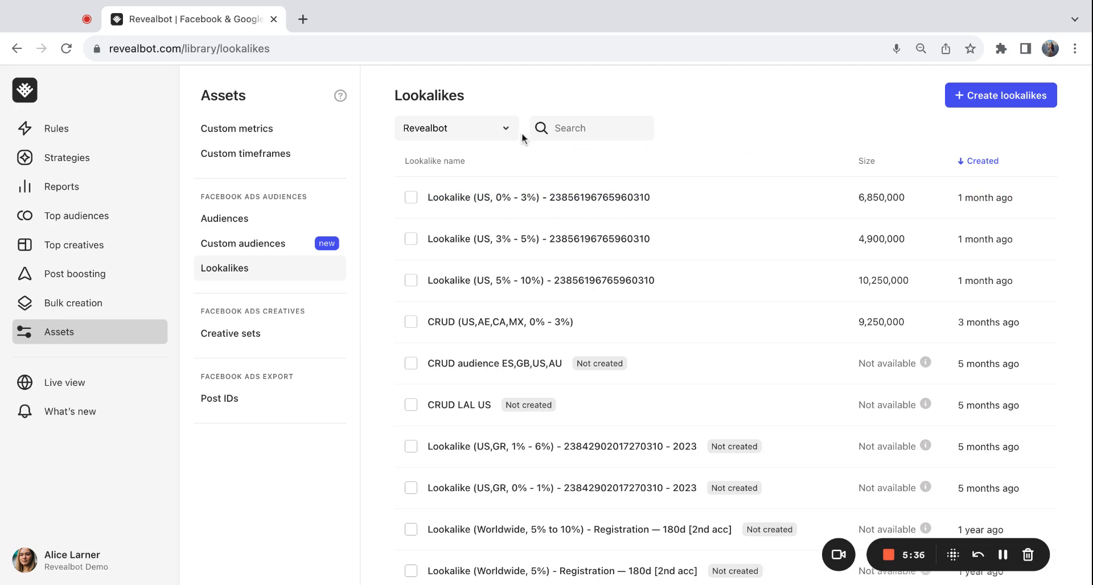
# Step: Open the ad account selector above the lookalikes list to switch accounts
pyautogui.click(503, 141)
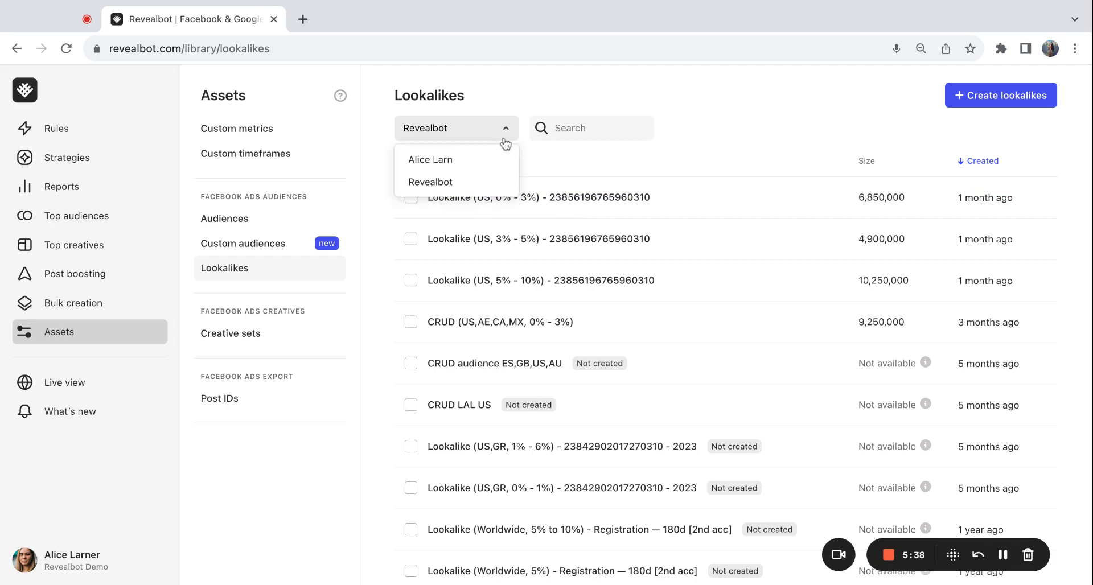